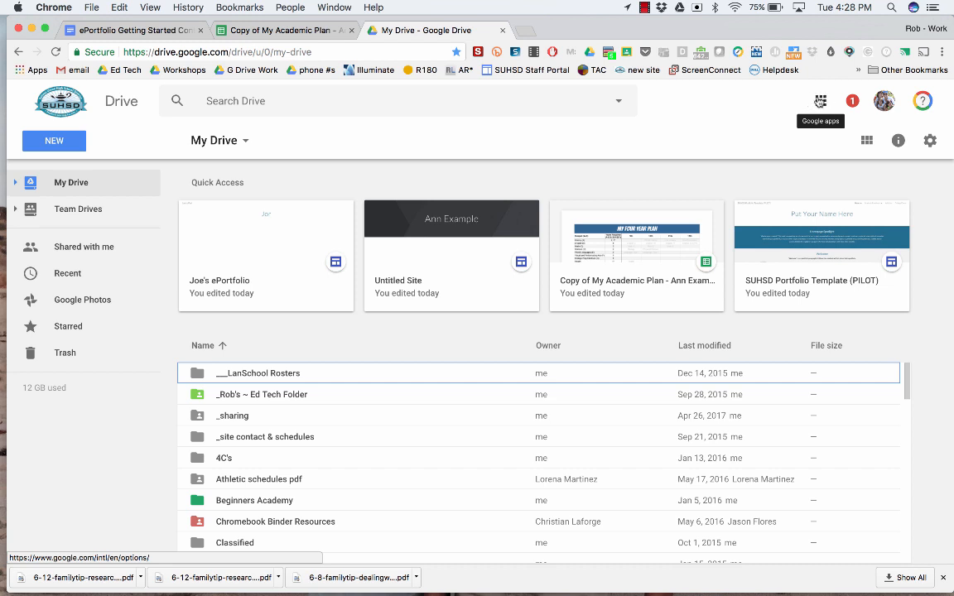
Switch to the new Google Sites from Drive and create a blank site.
click(821, 102)
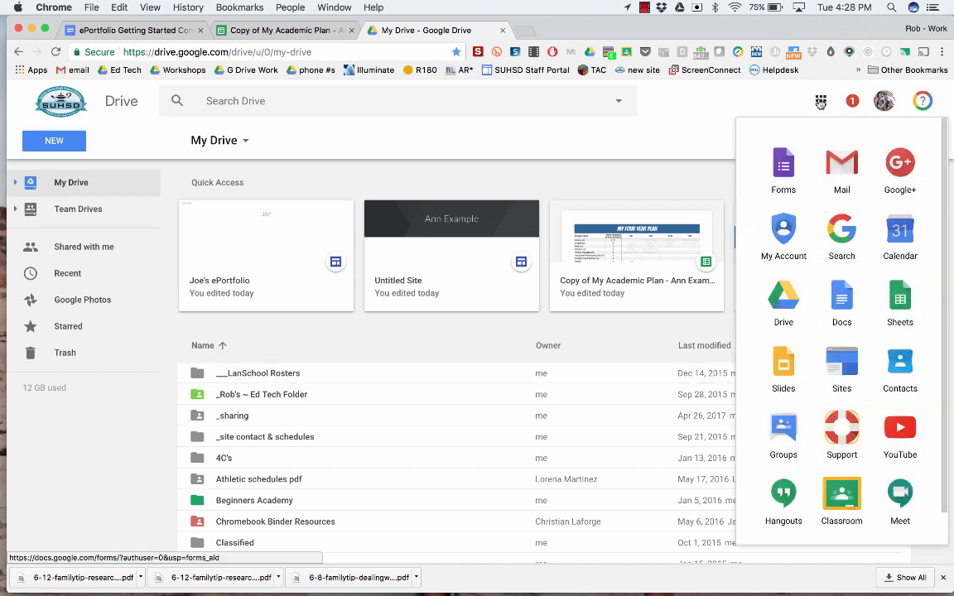
click(843, 364)
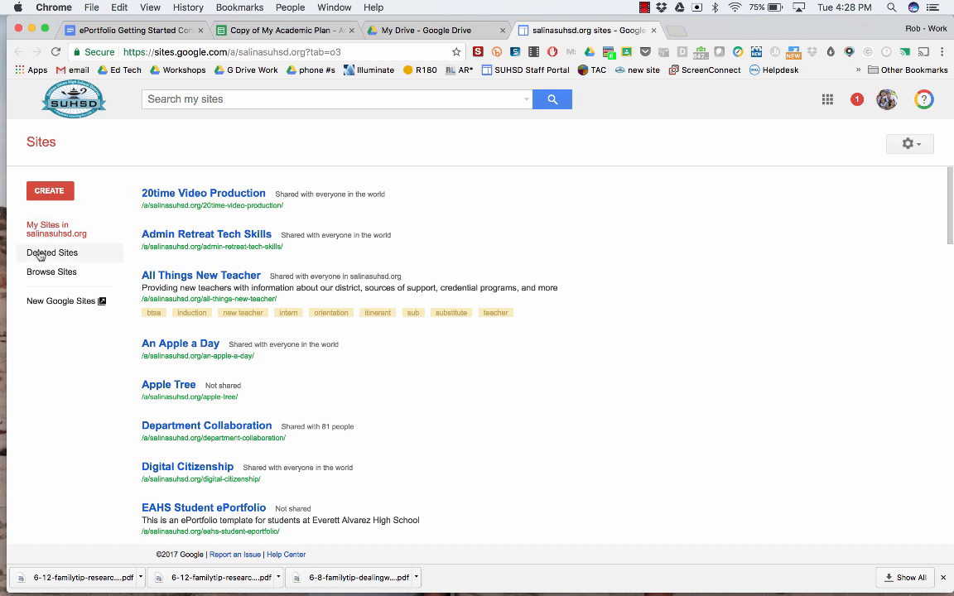
click(77, 301)
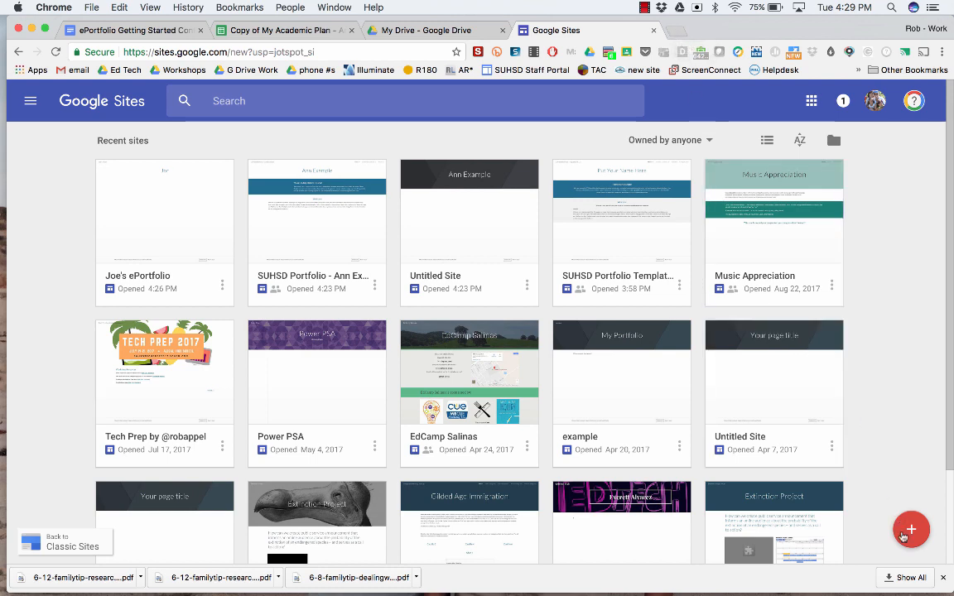
click(905, 534)
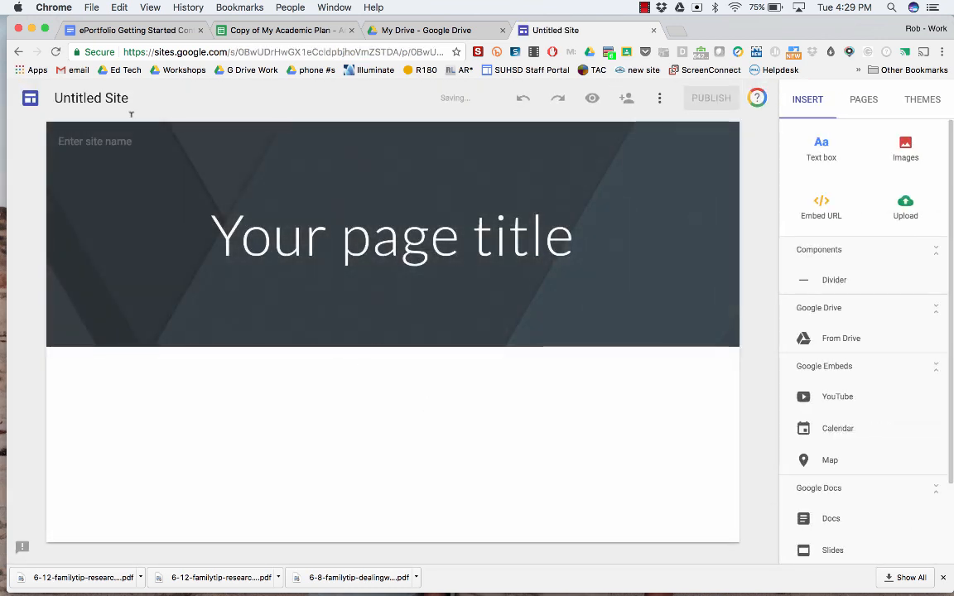
Rename the site document with the student's full name followed by " - ePortfolio".
click(99, 97)
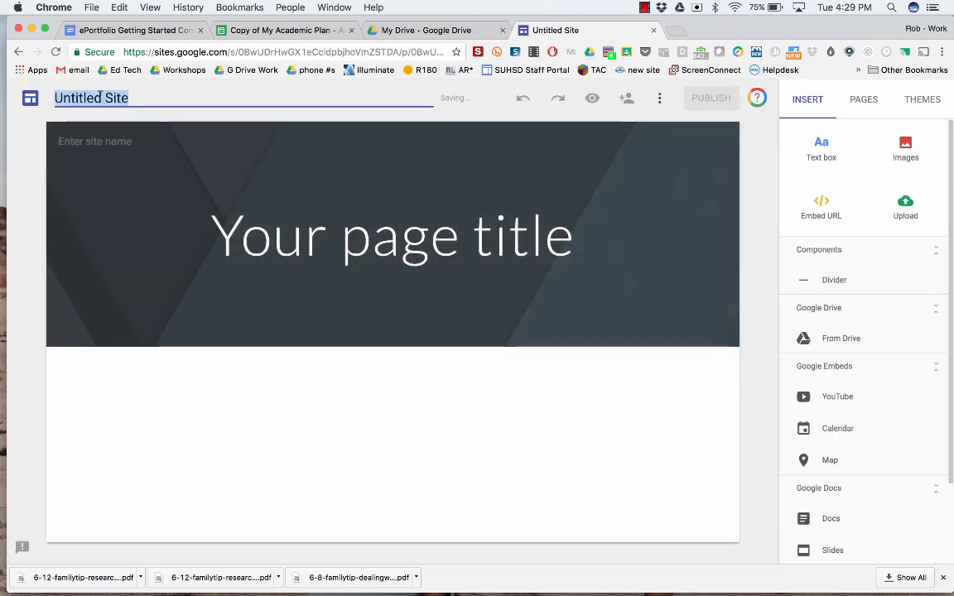
text(Ann)
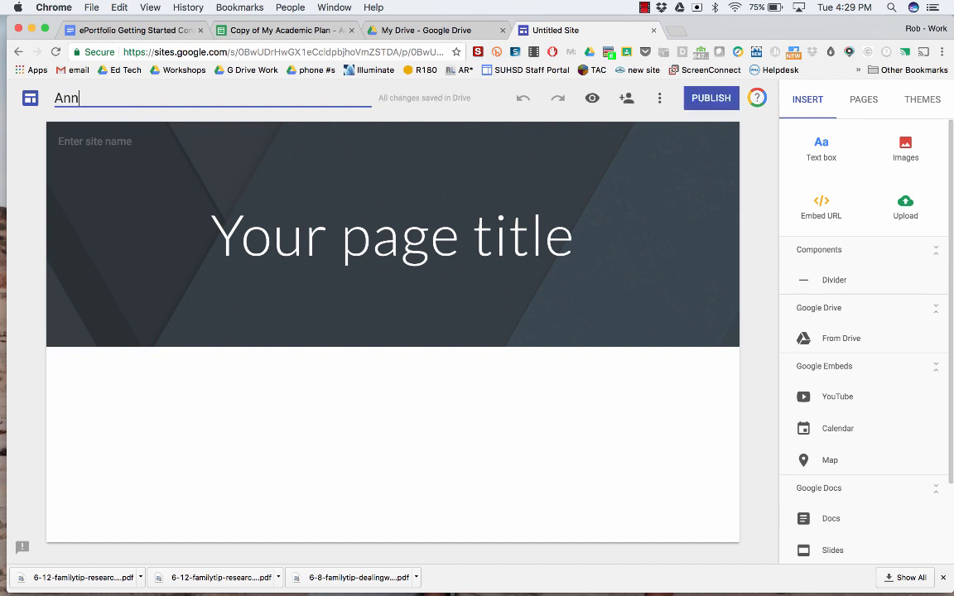
text( Example - e)
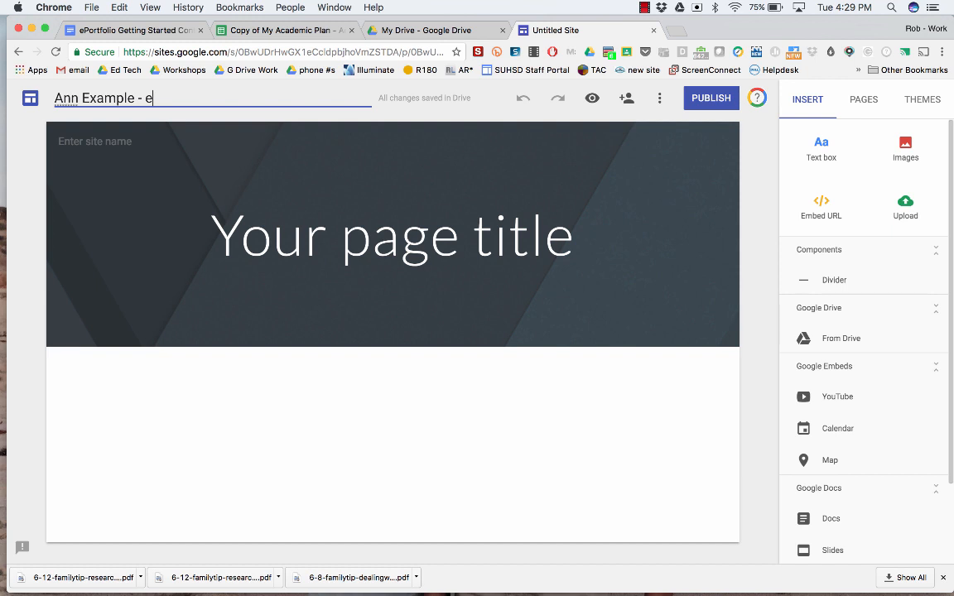
text(Portfolio)
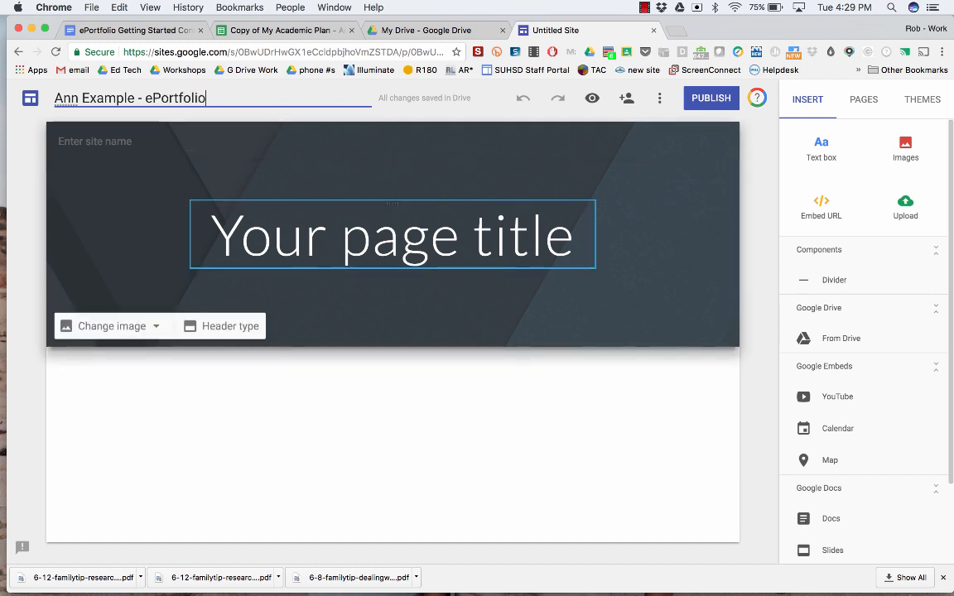
Replace the placeholder page title with the student's full name and set the header type to Title only.
click(250, 225)
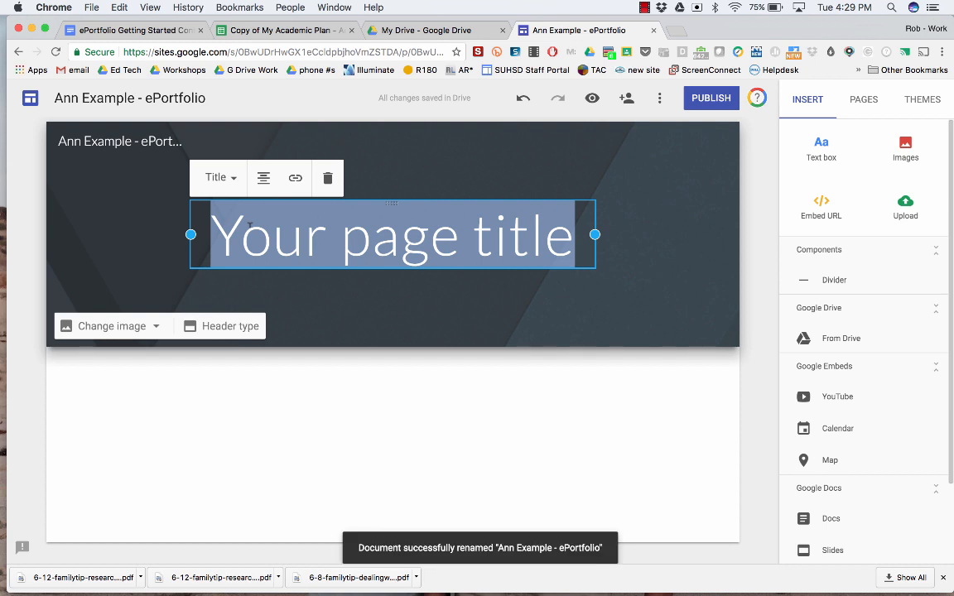
text(Ann Exma)
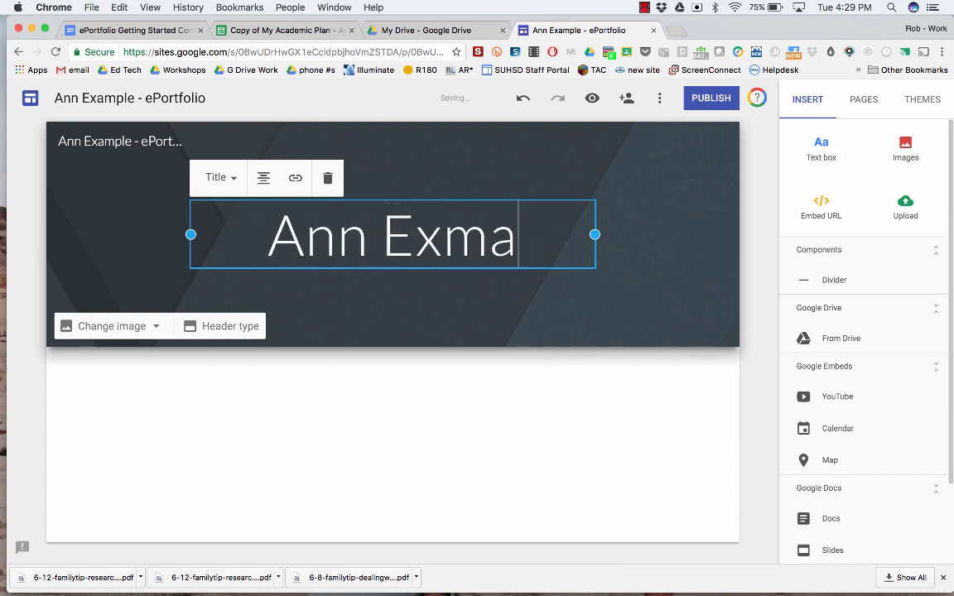
key(BackSpace)
key(BackSpace)
text(ample)
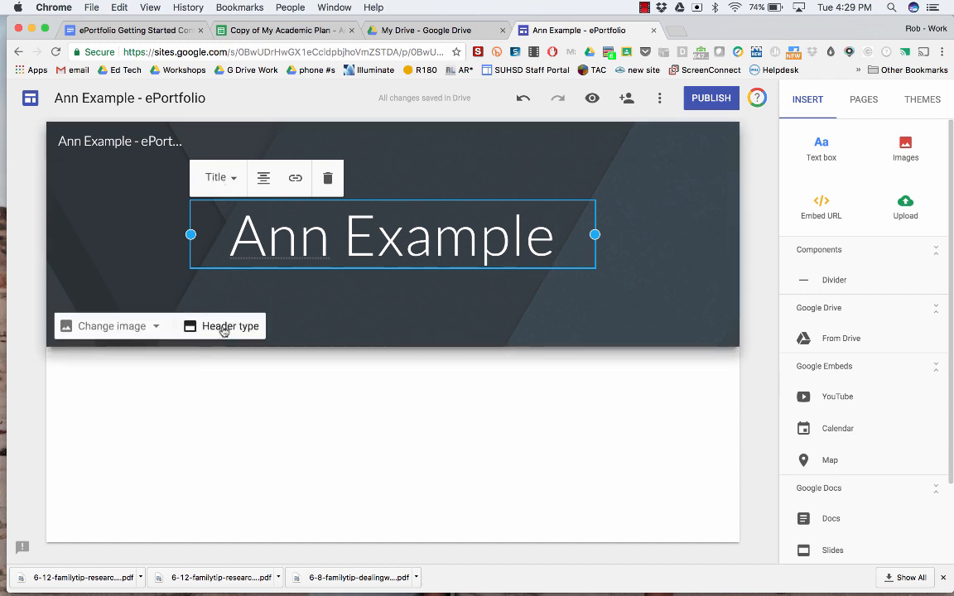
click(224, 330)
click(287, 324)
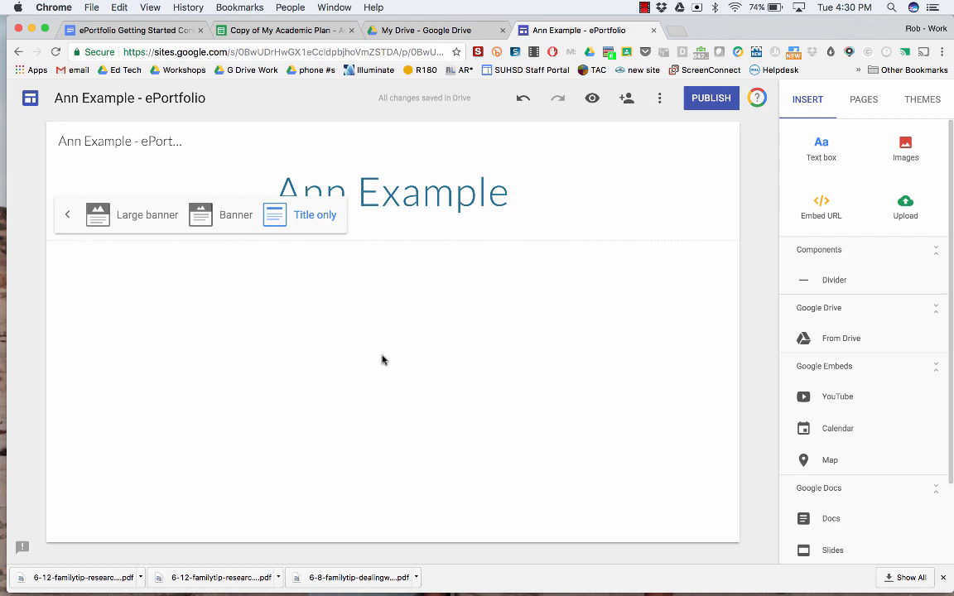
double_click(365, 279)
click(366, 278)
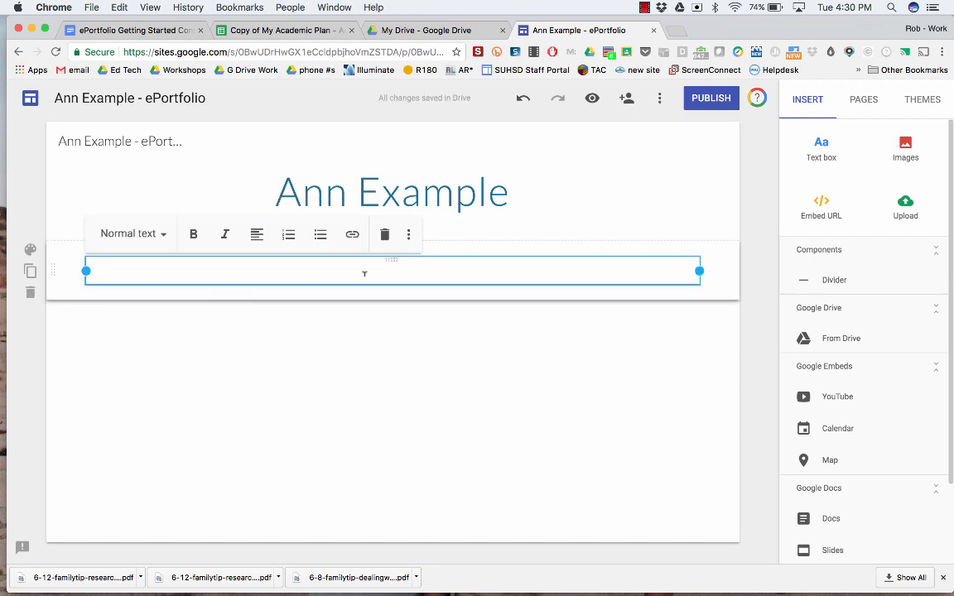
click(409, 236)
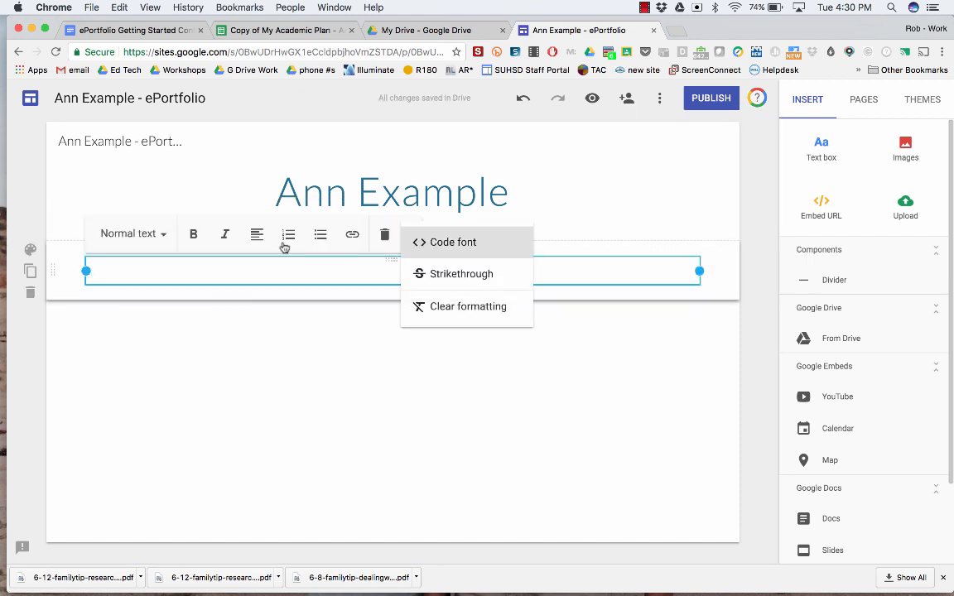
click(29, 292)
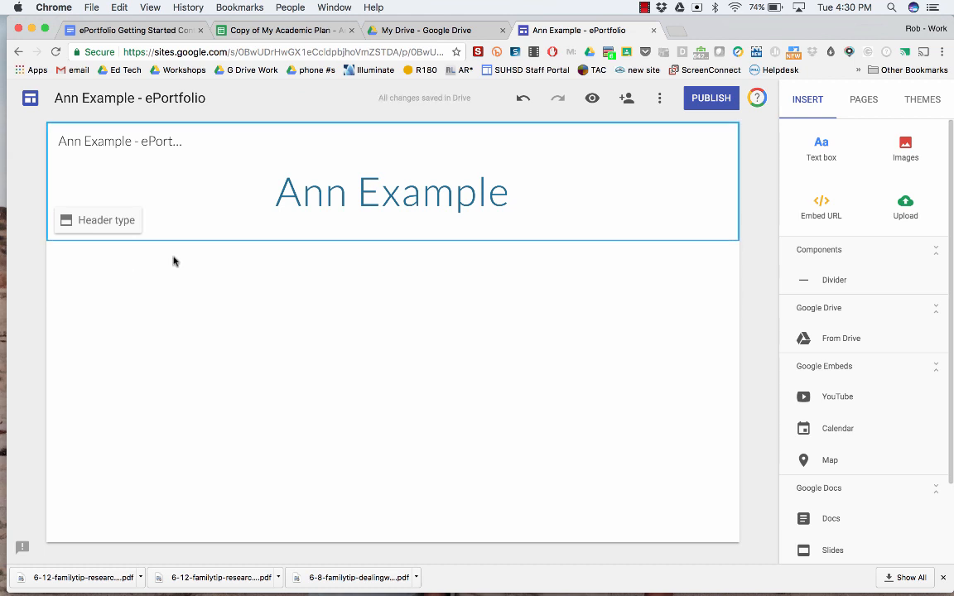
Add a text box below the page header and fill it with the Homepage Spotlight answer copied from the ePortfolio Getting Started Content document.
double_click(333, 280)
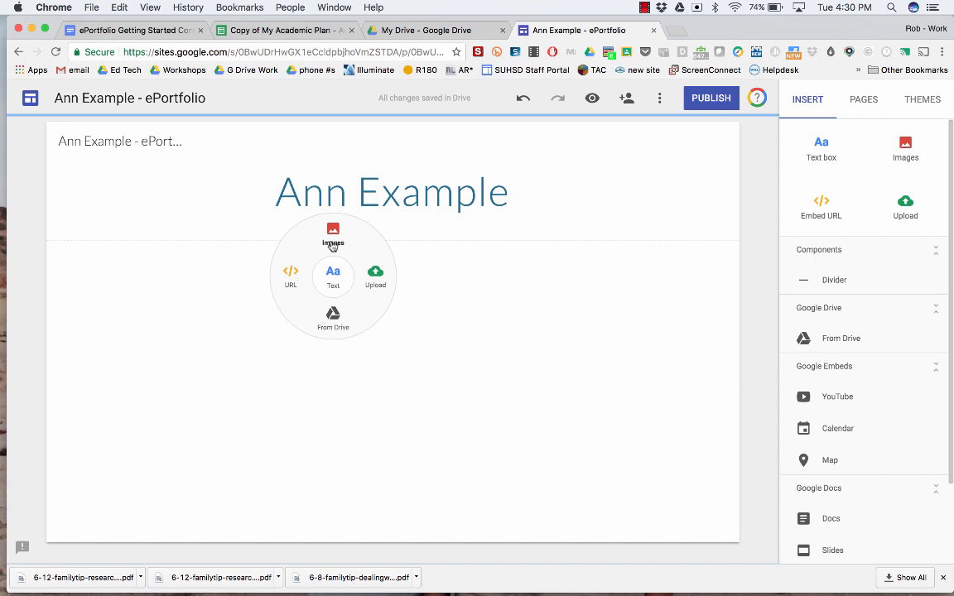
click(333, 282)
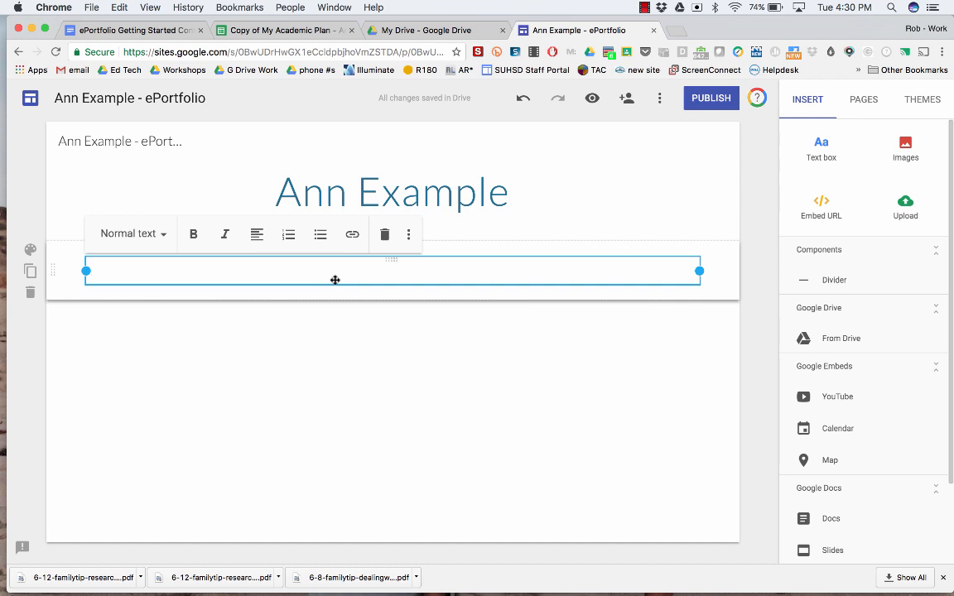
click(139, 31)
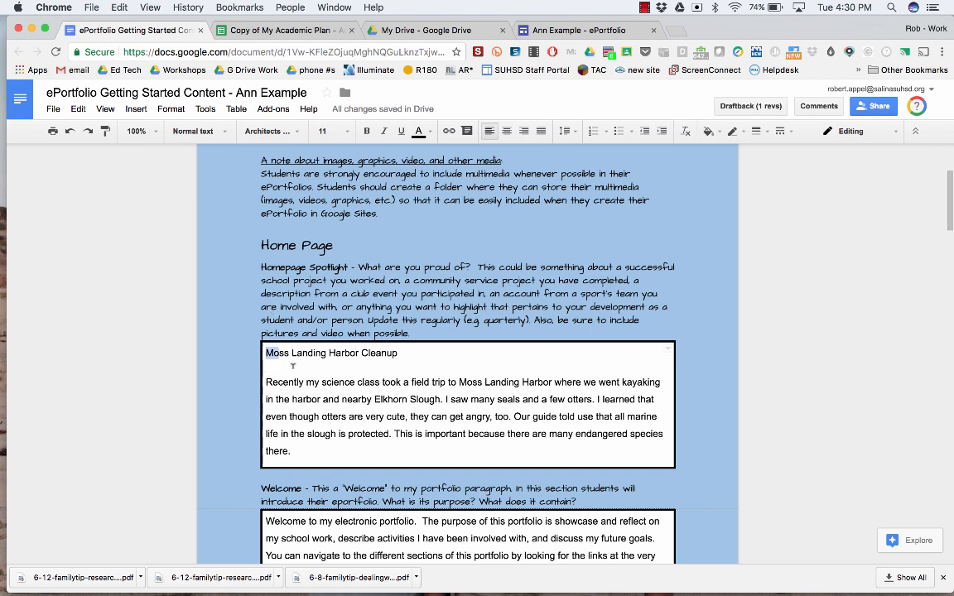
drag(265, 351, 288, 447)
key(super+c)
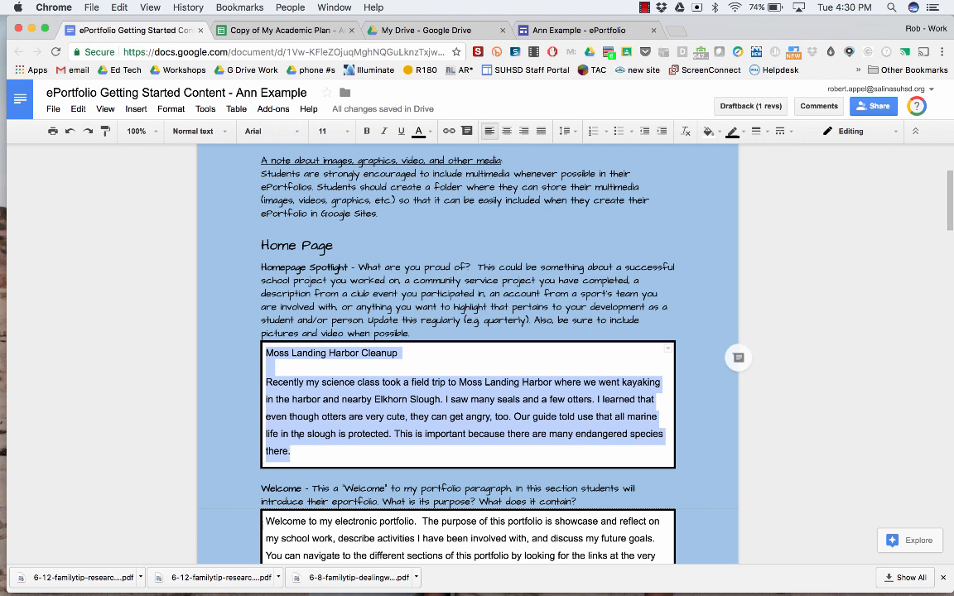
click(547, 31)
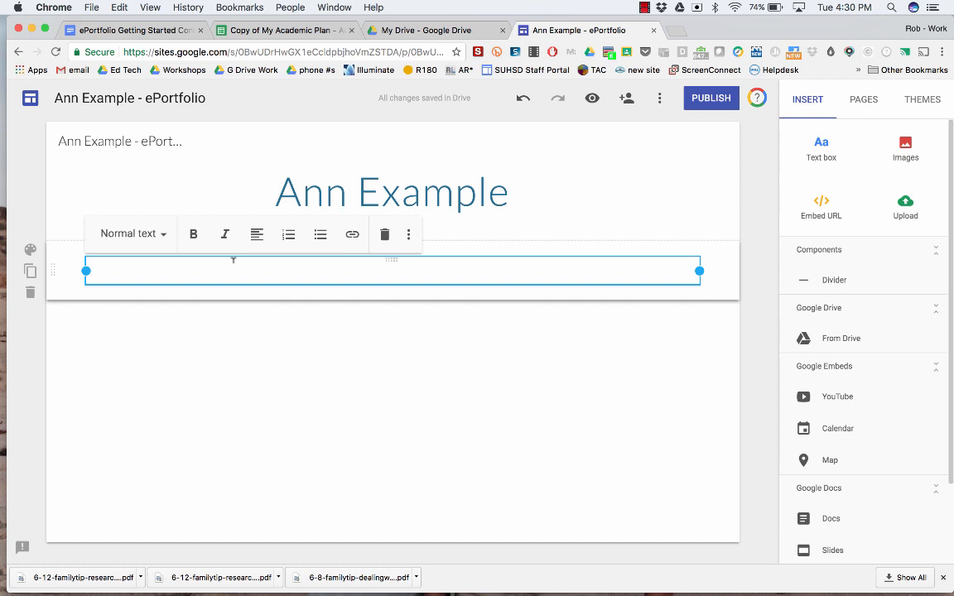
key(super+v)
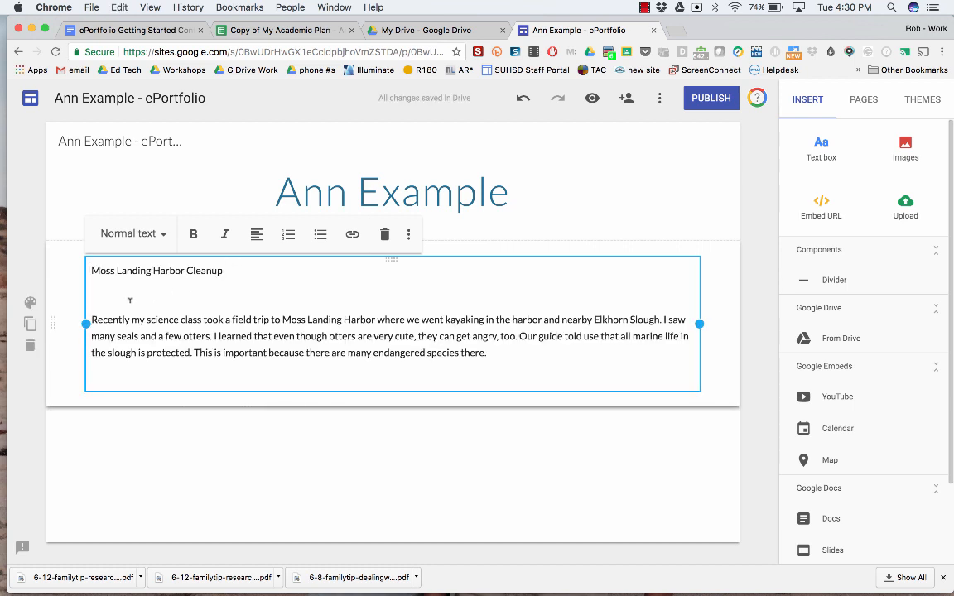
Remove the blank line below "Moss Landing Harbor Cleanup" and apply the Heading style to that line.
key(Delete)
drag(222, 270, 99, 262)
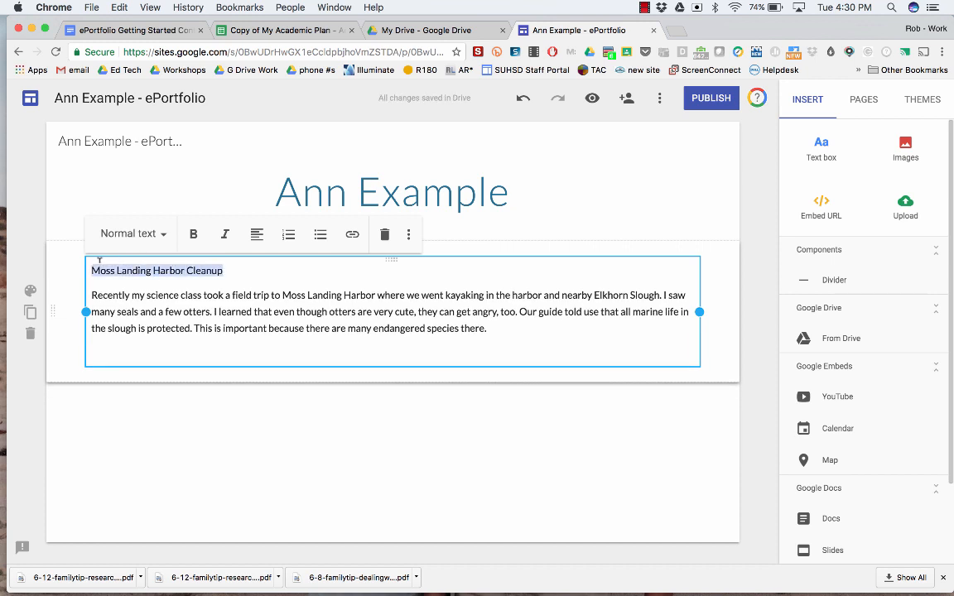
click(192, 234)
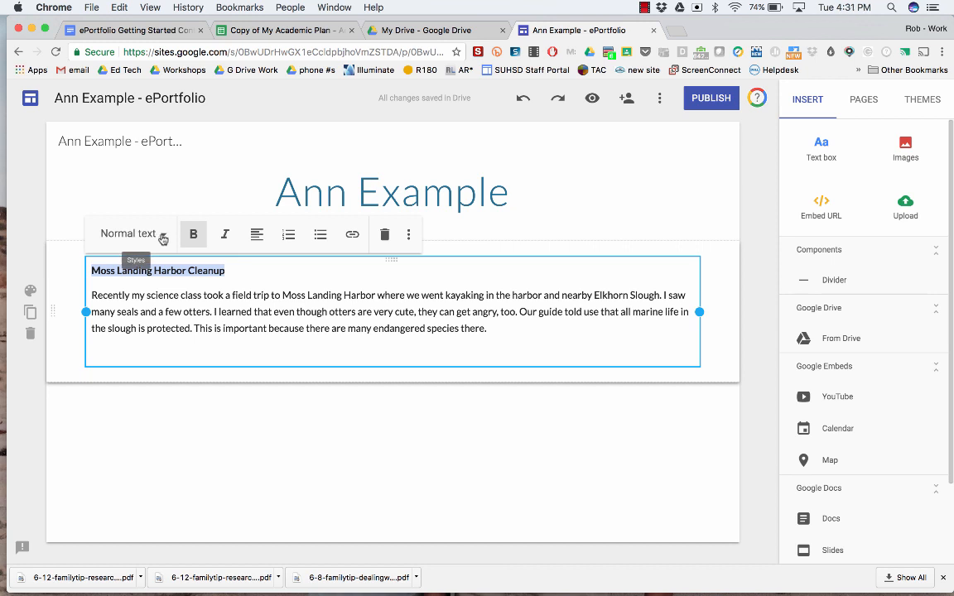
click(161, 237)
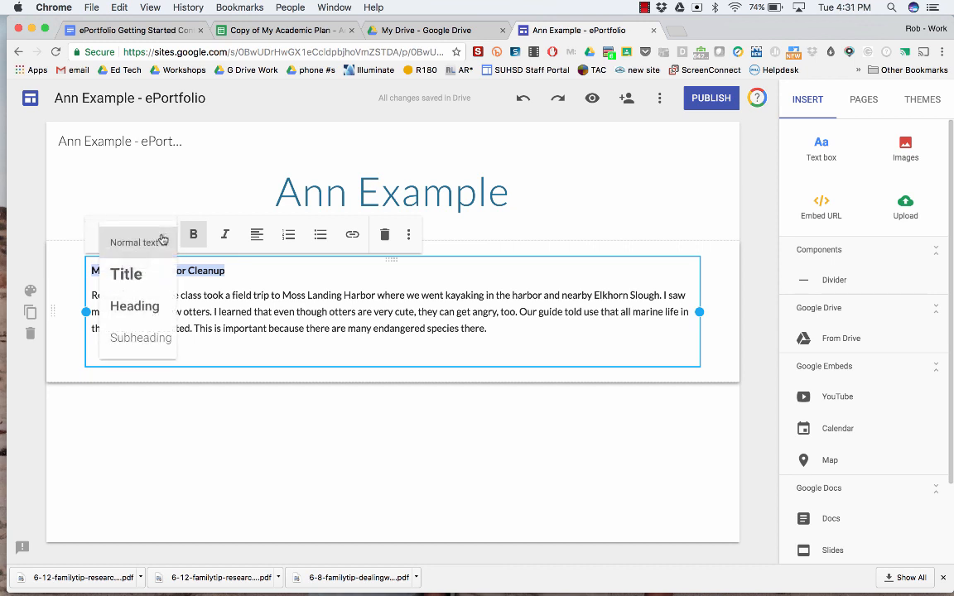
click(152, 300)
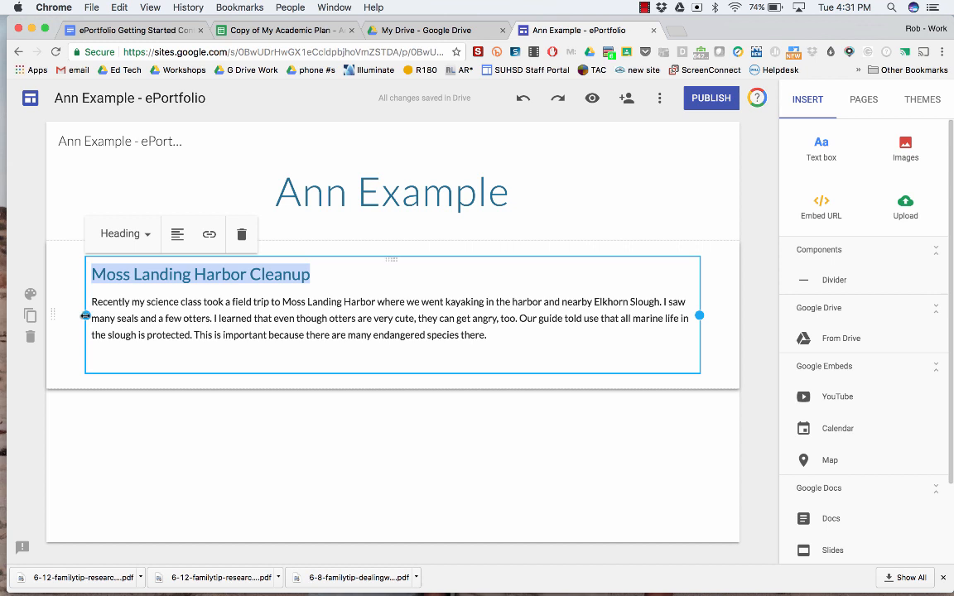
Narrow the Moss Landing Harbor Cleanup text box from its left edge, leaving about a third of the section empty beside it.
drag(86, 315, 287, 329)
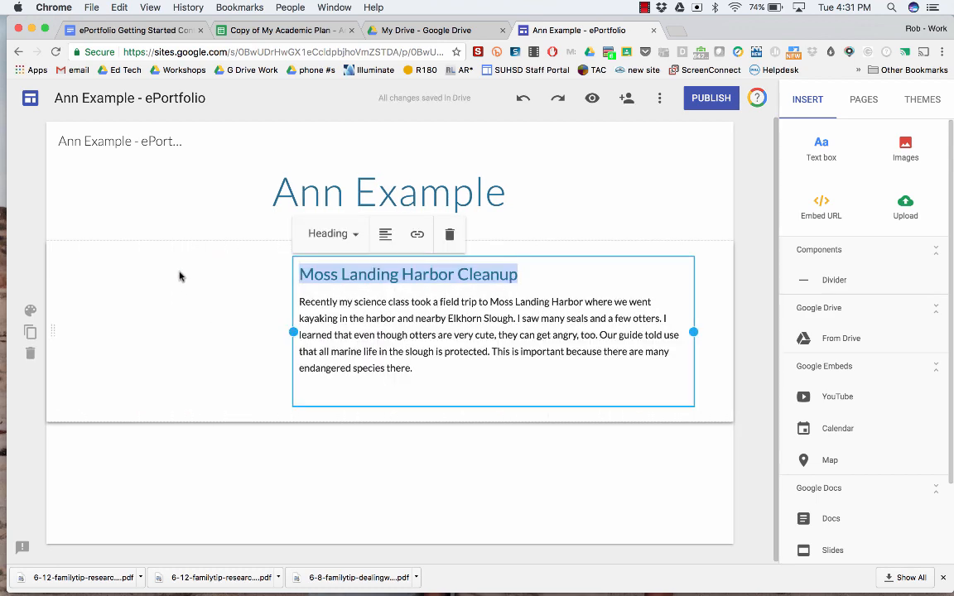
click(174, 324)
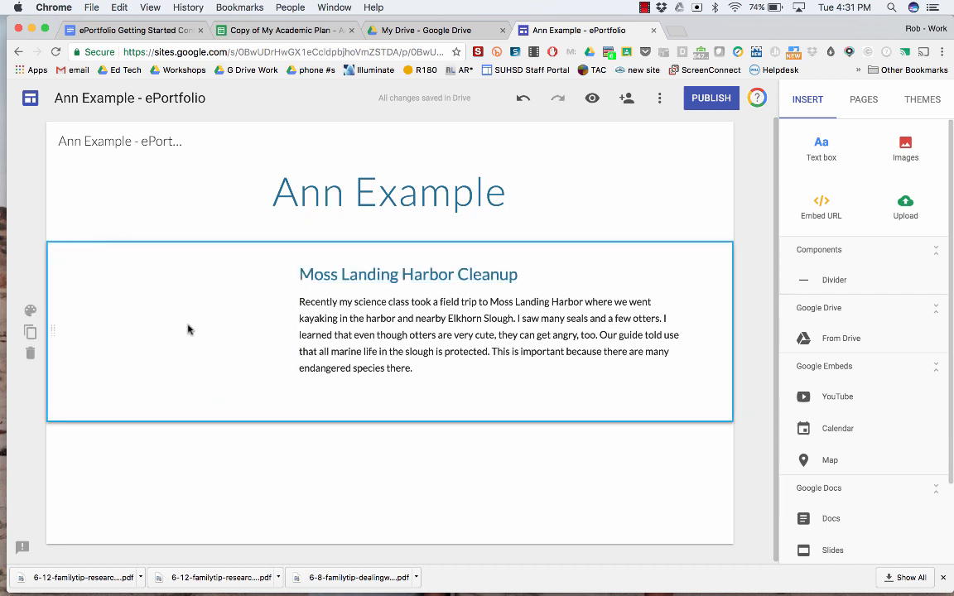
Insert Activities-ml.jpg from the Google Drive folder ePortfolio > _multimedia into the empty space beside the Moss Landing Harbor Cleanup text.
mouse_move(186, 325)
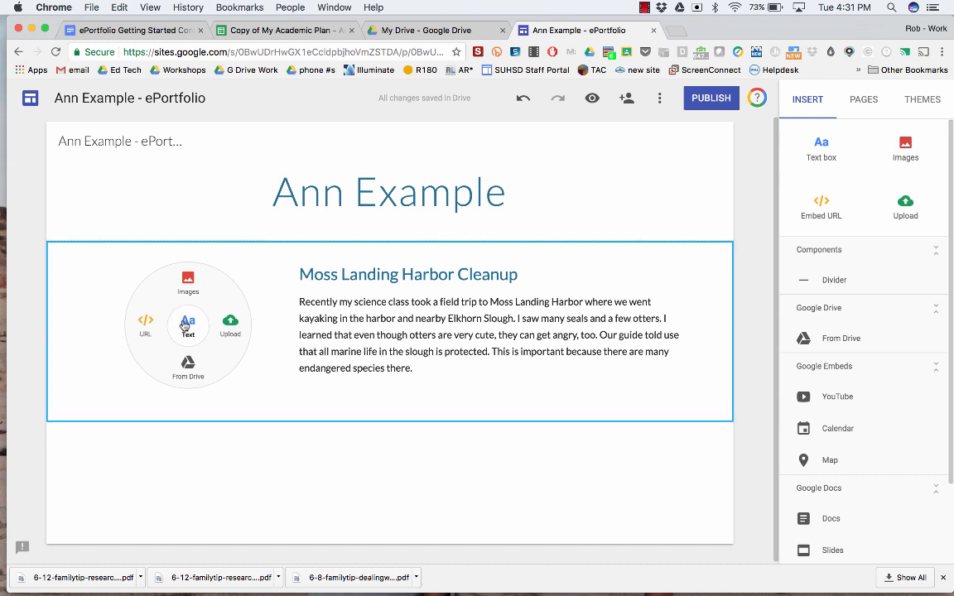
click(188, 287)
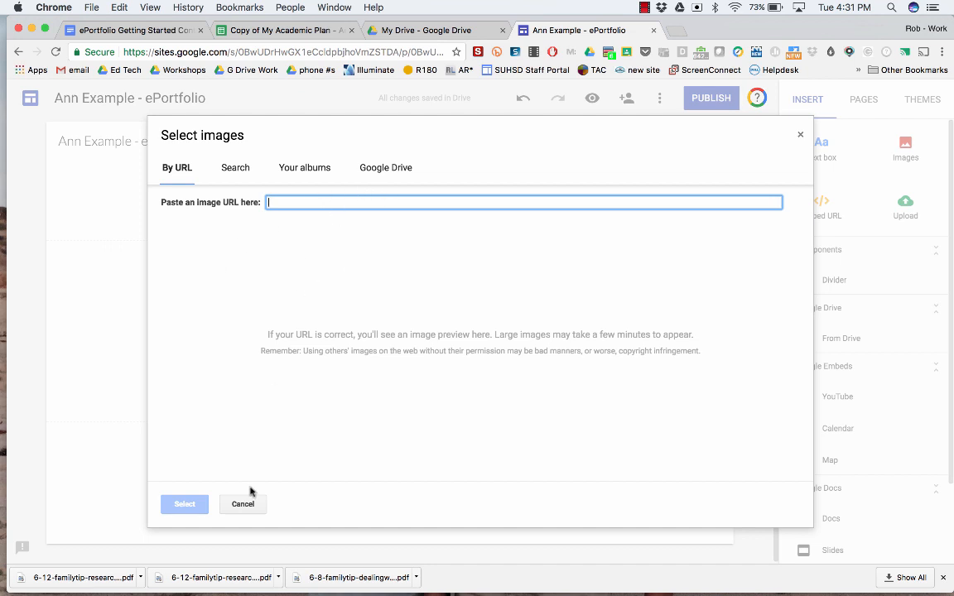
click(366, 168)
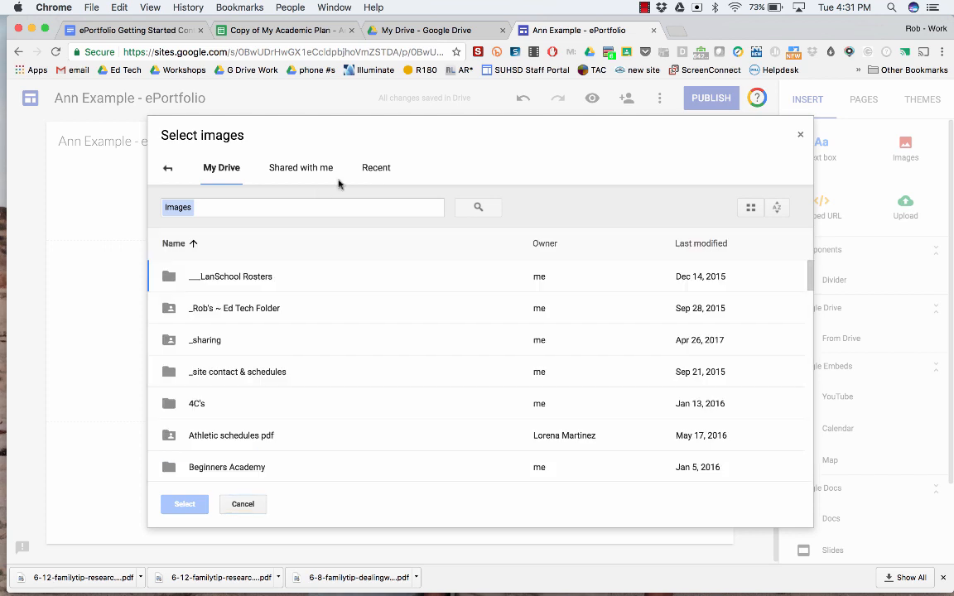
double_click(176, 311)
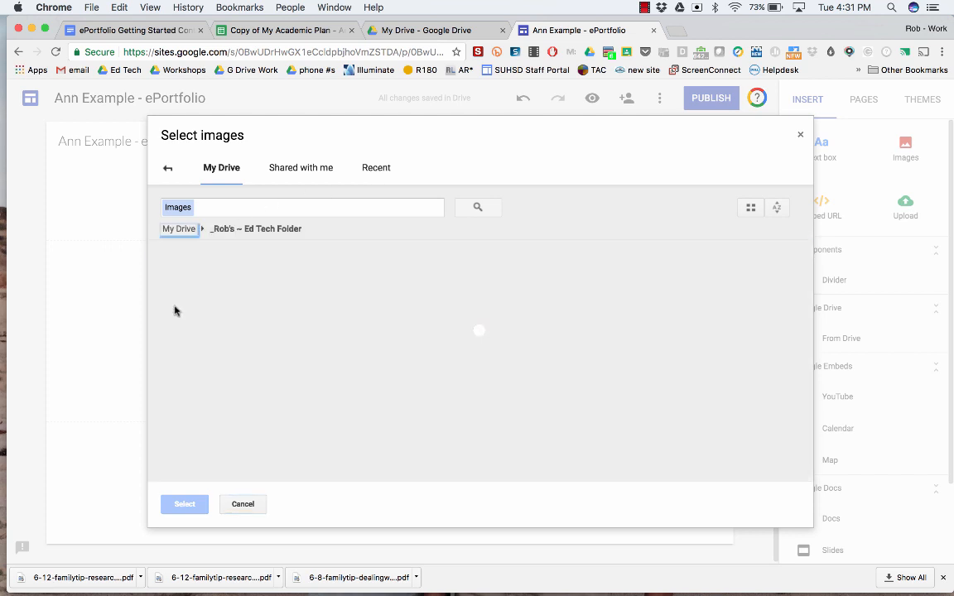
scroll(228, 448, down, 10)
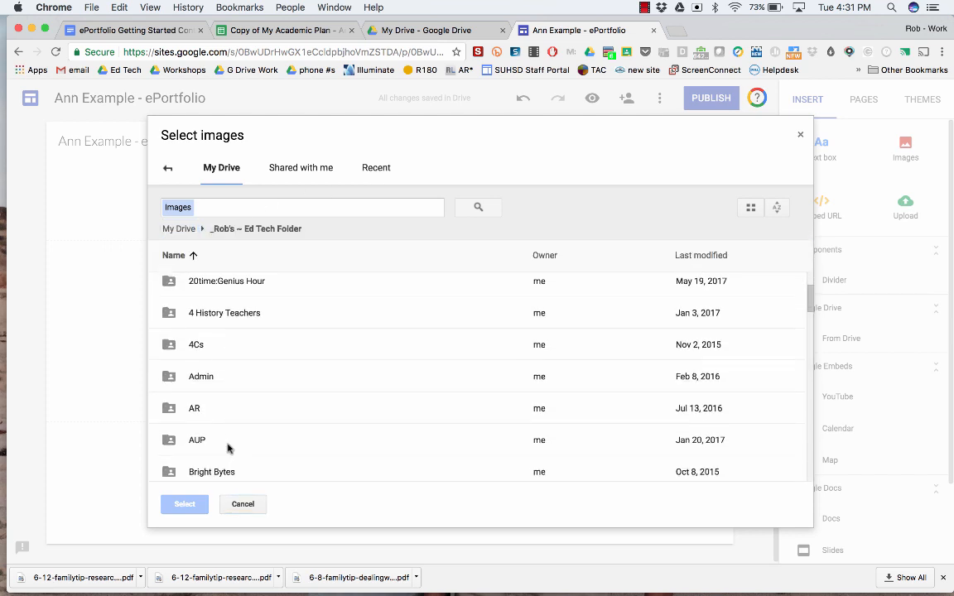
scroll(228, 448, down, 6)
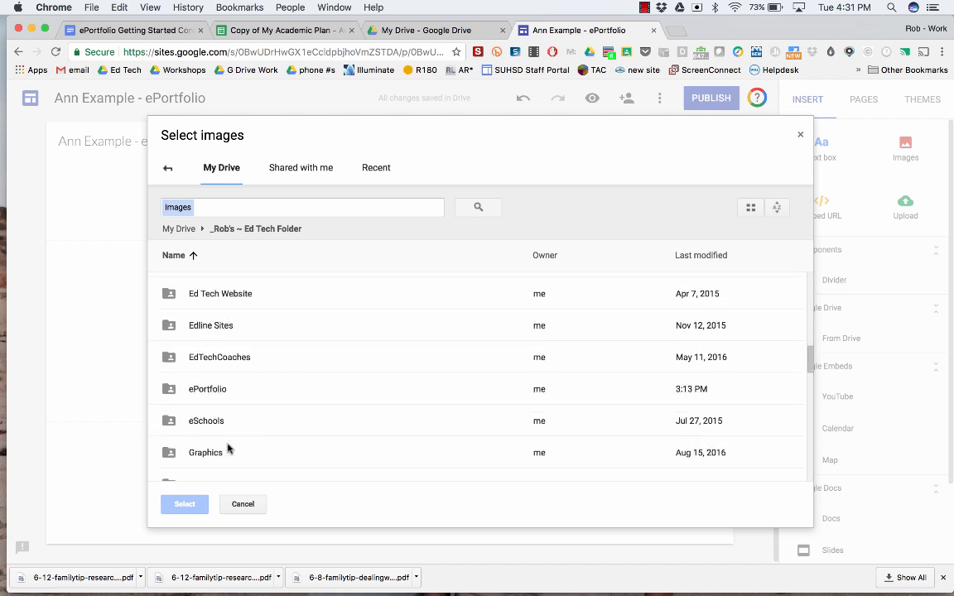
scroll(217, 410, down, 1)
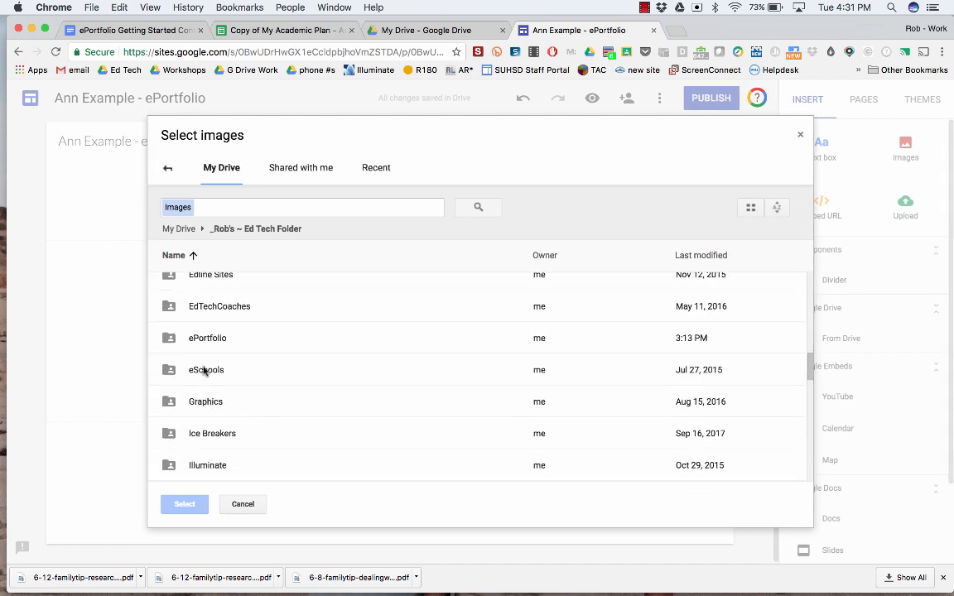
double_click(202, 339)
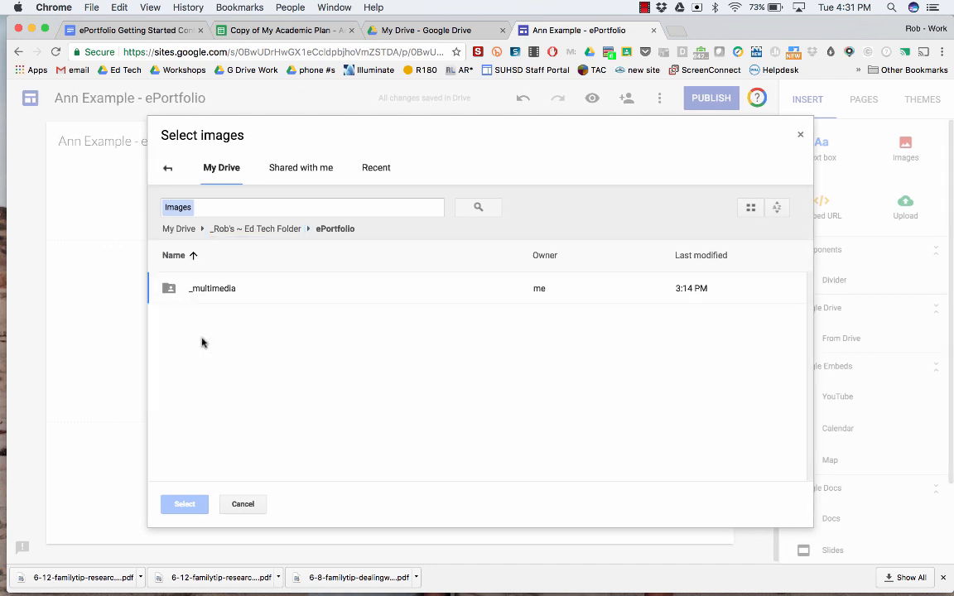
double_click(209, 292)
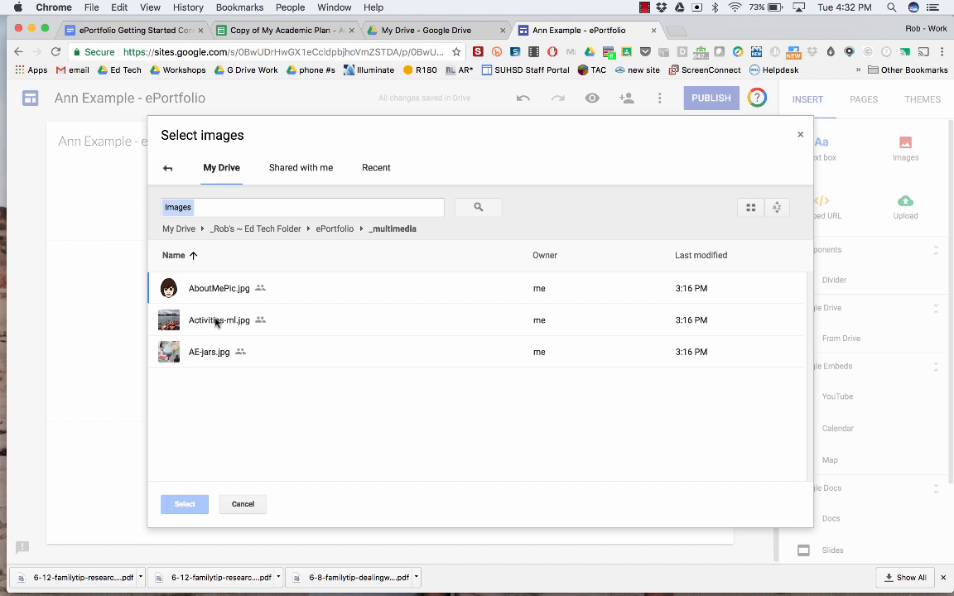
click(217, 322)
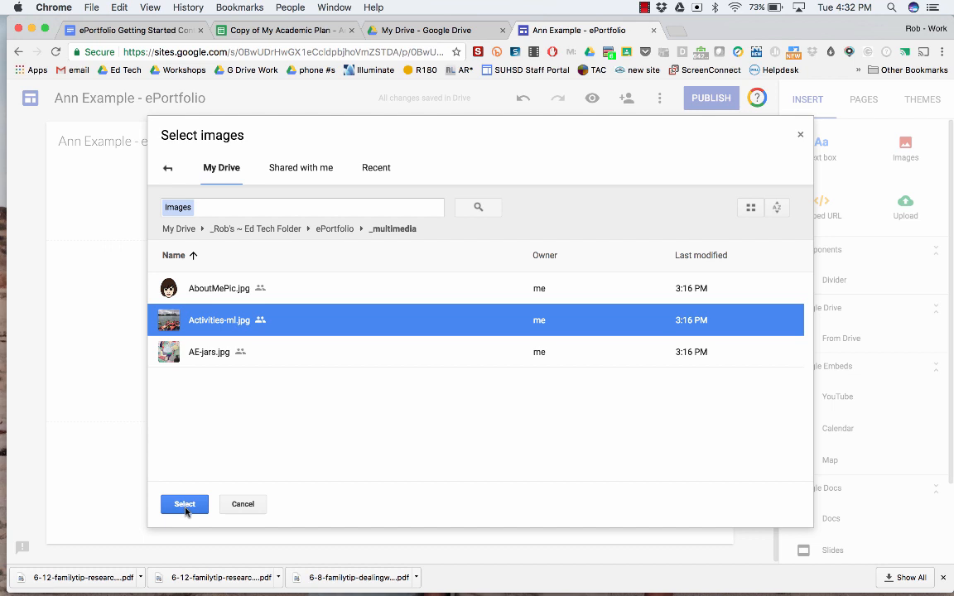
click(186, 510)
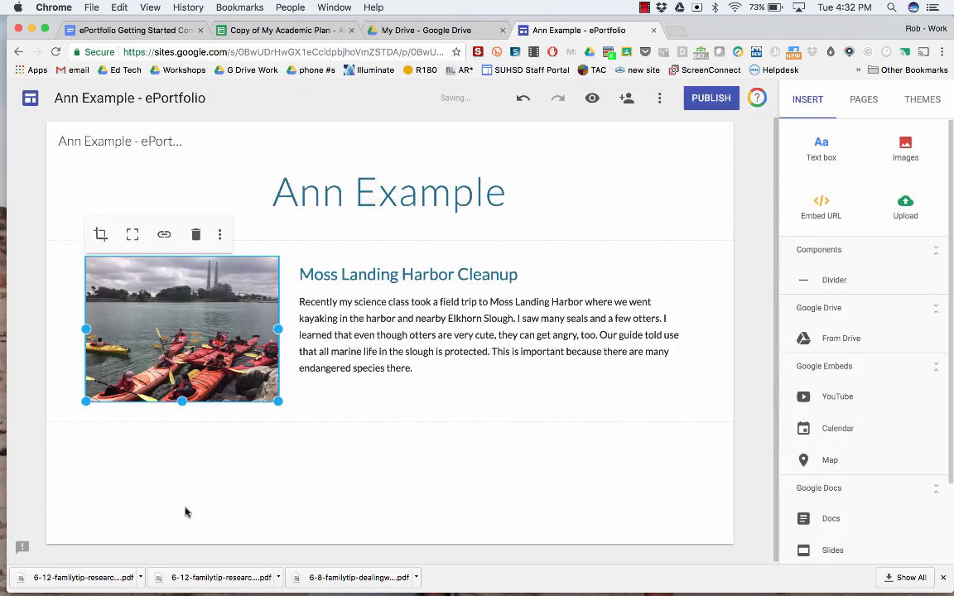
click(227, 483)
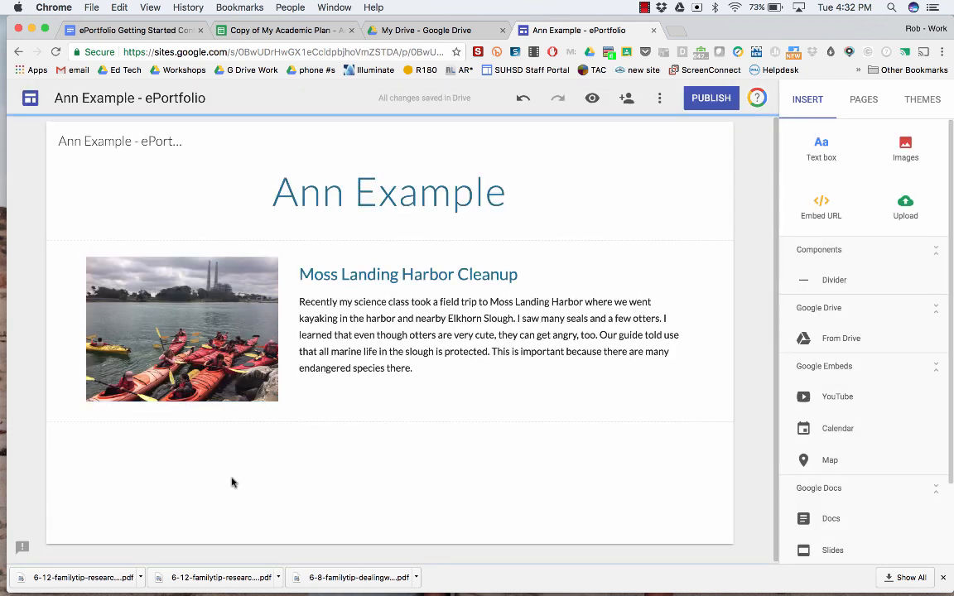
Add a text box below the Moss Landing section and fill it with the Welcome paragraph copied from the ePortfolio Getting Started Content document.
double_click(356, 462)
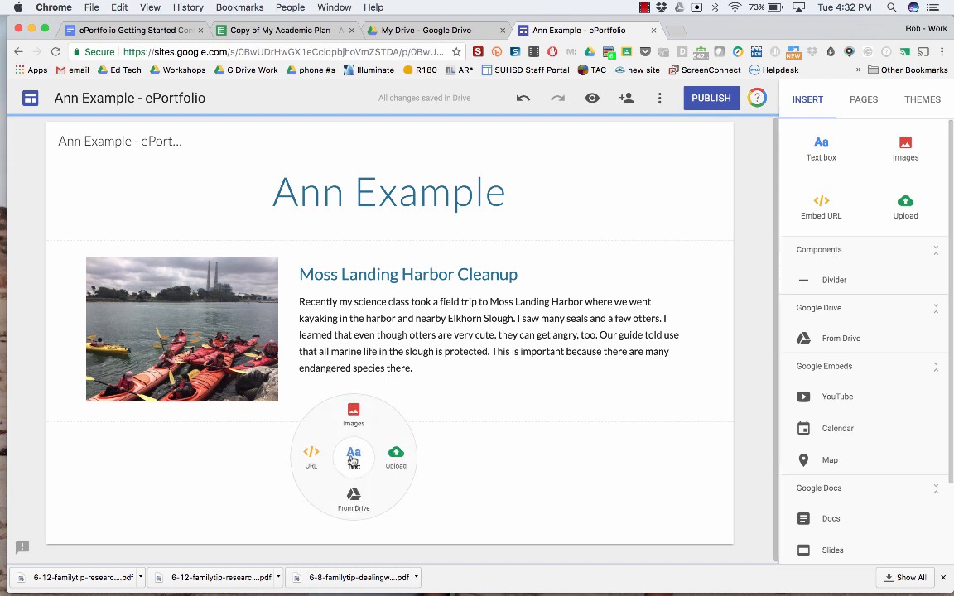
click(353, 460)
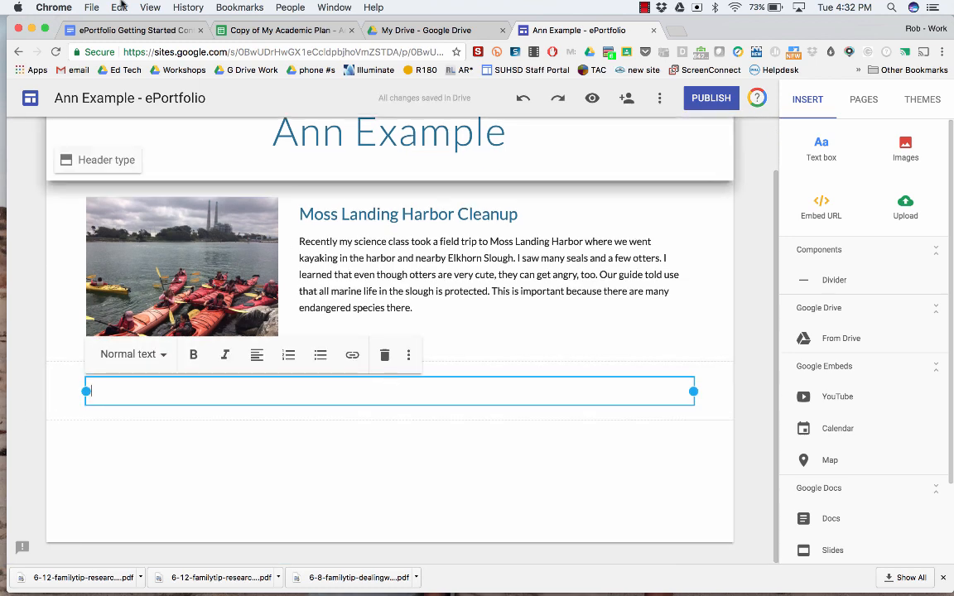
click(128, 31)
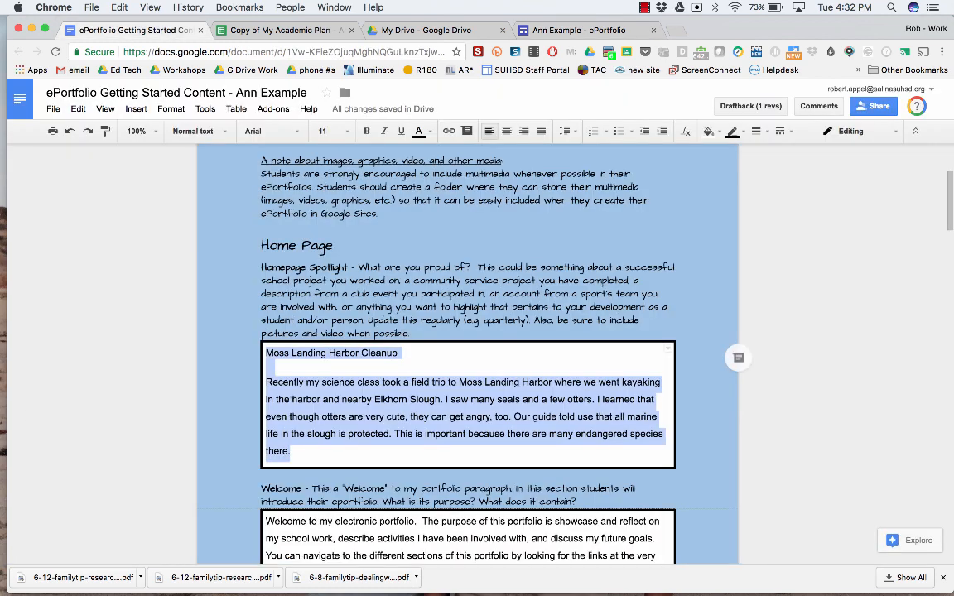
scroll(292, 399, down, 5)
click(309, 436)
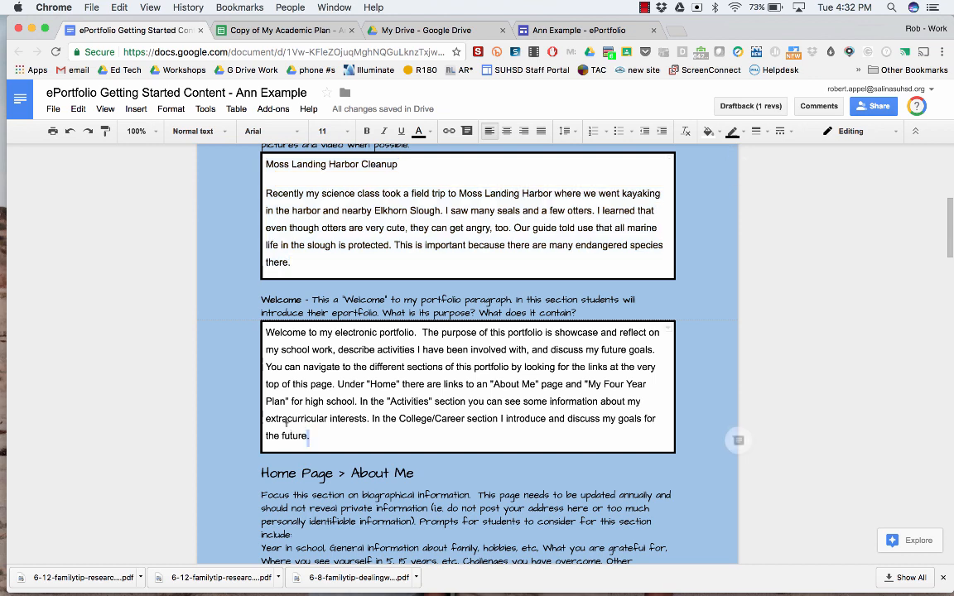
drag(285, 423, 264, 336)
key(super+c)
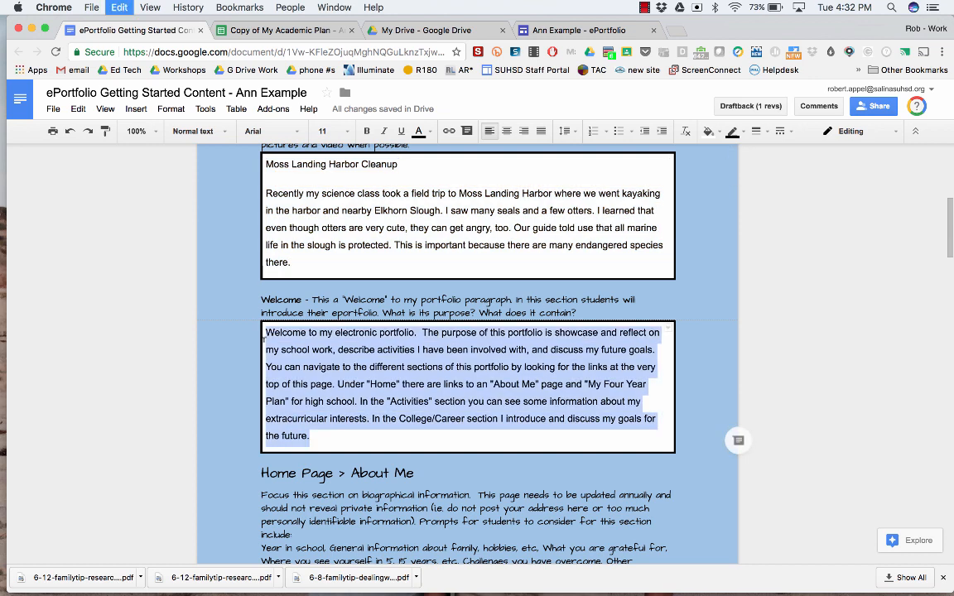
click(558, 31)
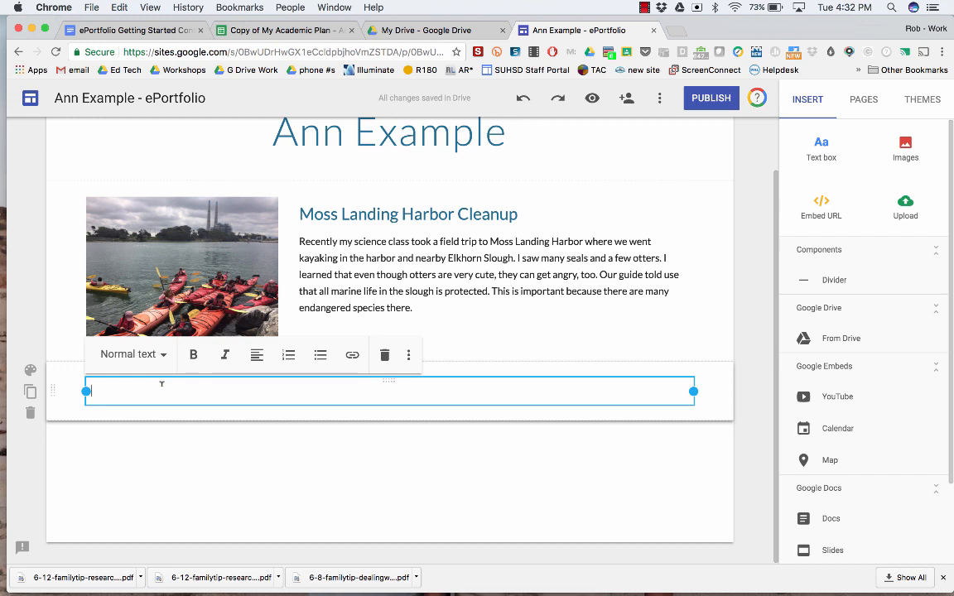
key(super+v)
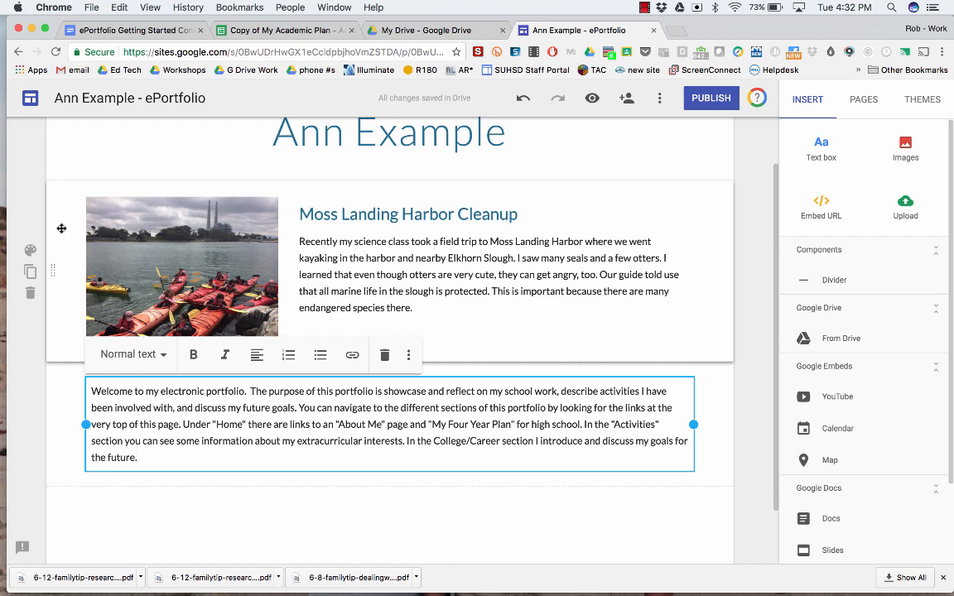
Set the section style of the Moss Landing Harbor Cleanup section to Emphasis 2.
click(28, 252)
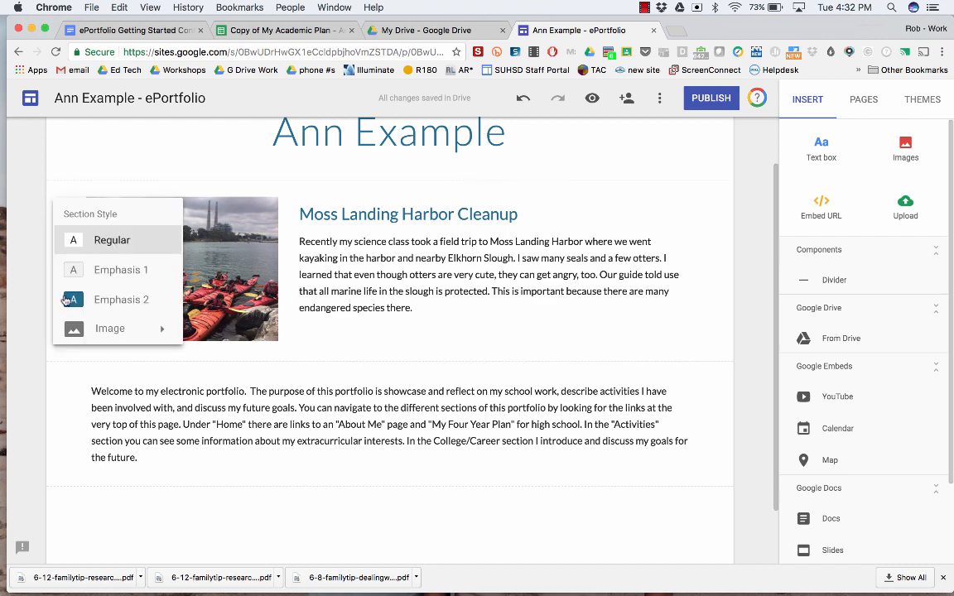
click(71, 301)
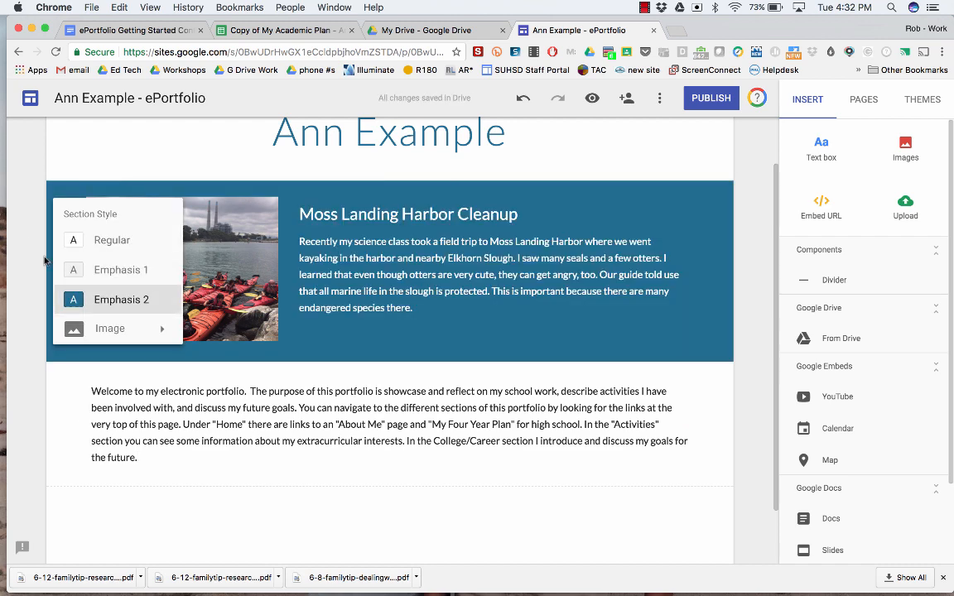